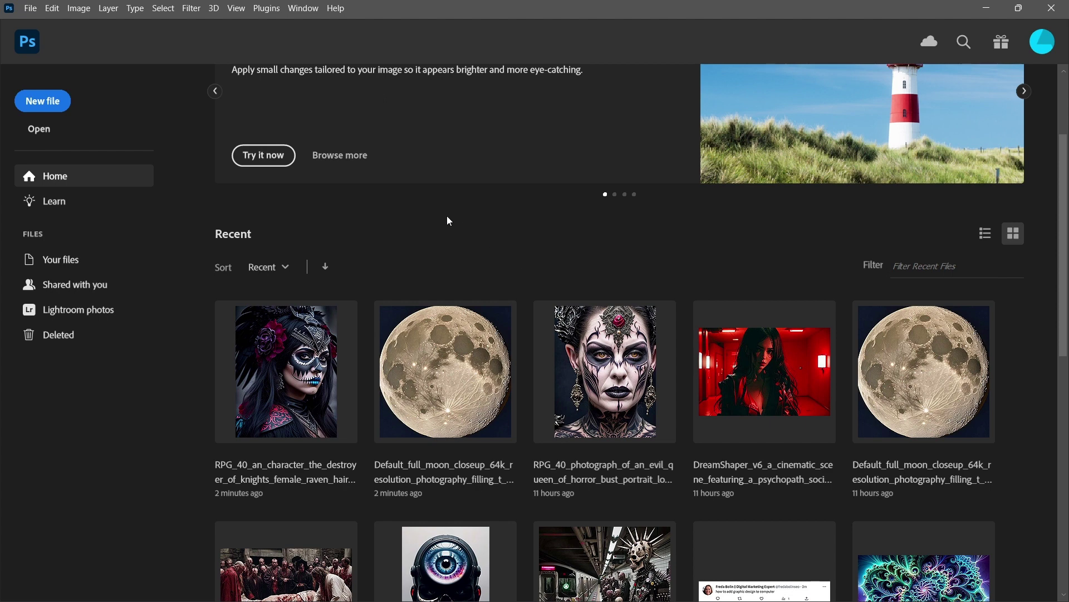
# Step: Confirm Camera Raw file handling is set to 'Automatically open all supported JPEGs'
pyautogui.click(53, 9)
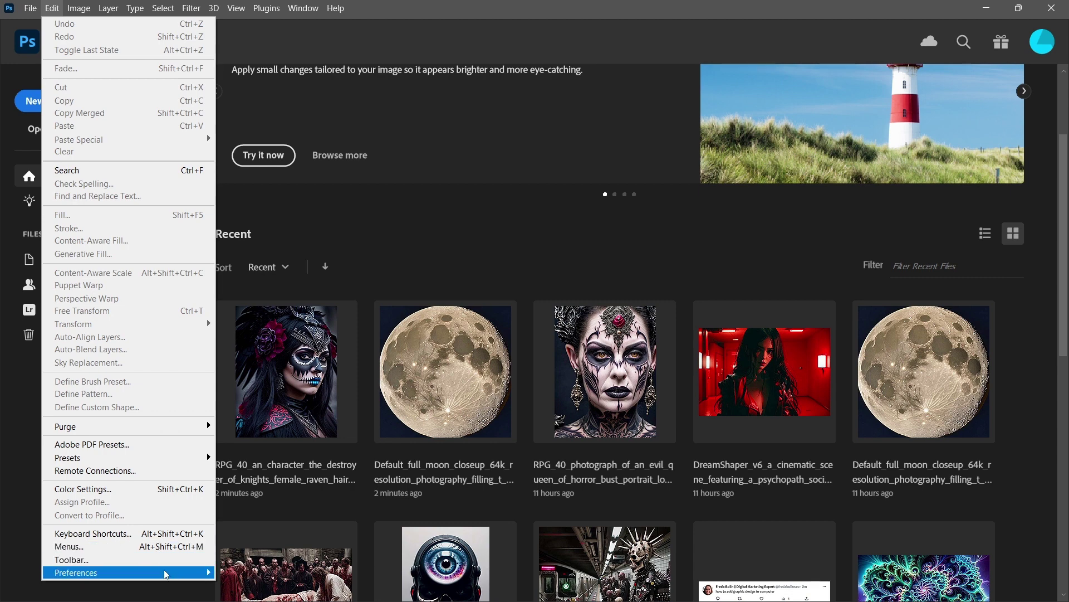
pyautogui.moveTo(163, 571)
pyautogui.click(252, 572)
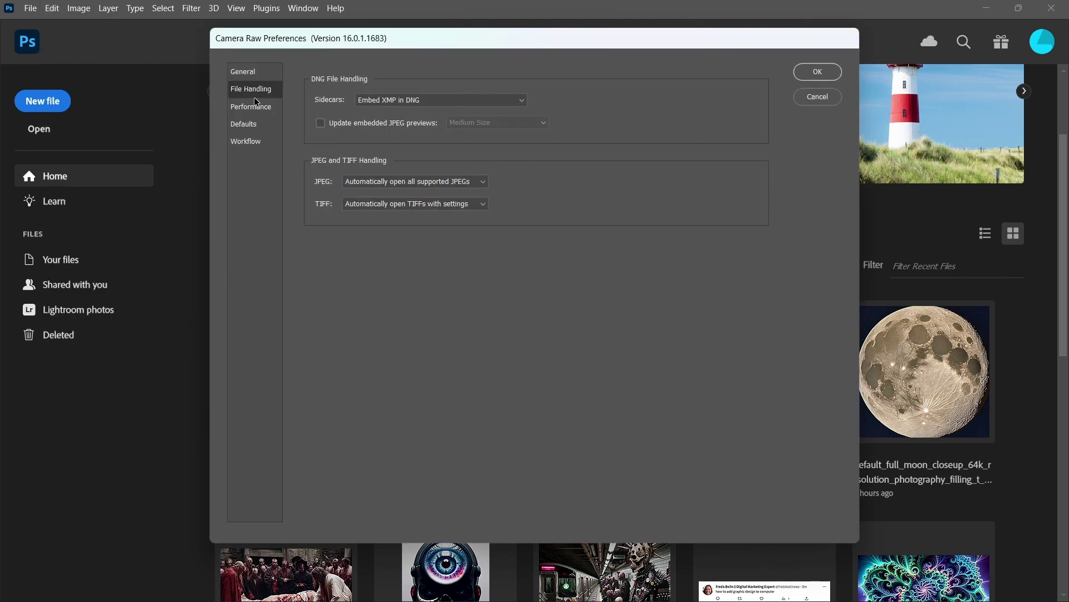
pyautogui.click(349, 184)
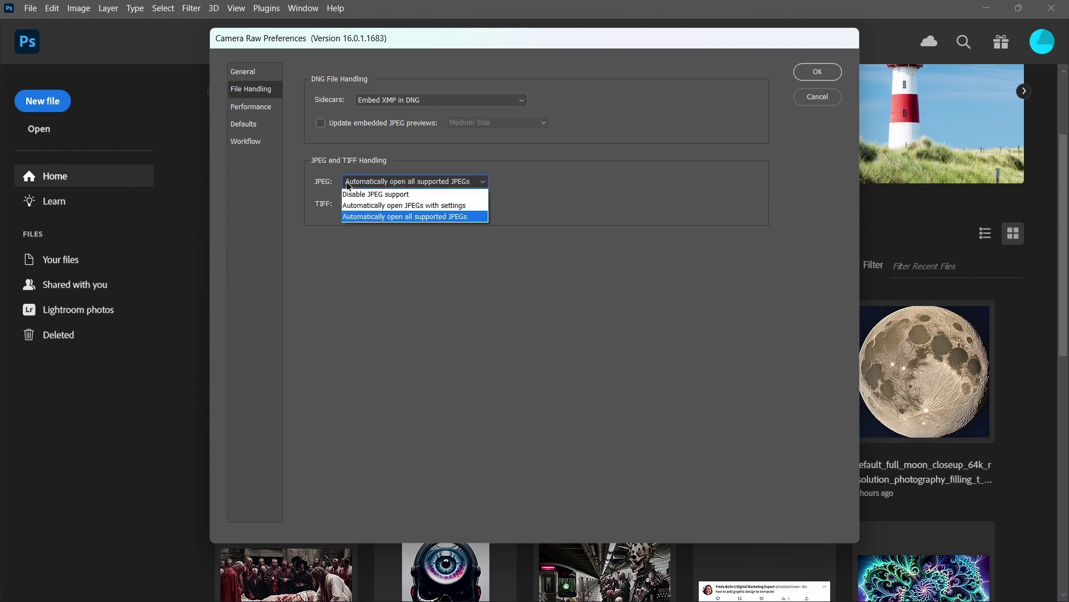
pyautogui.click(354, 216)
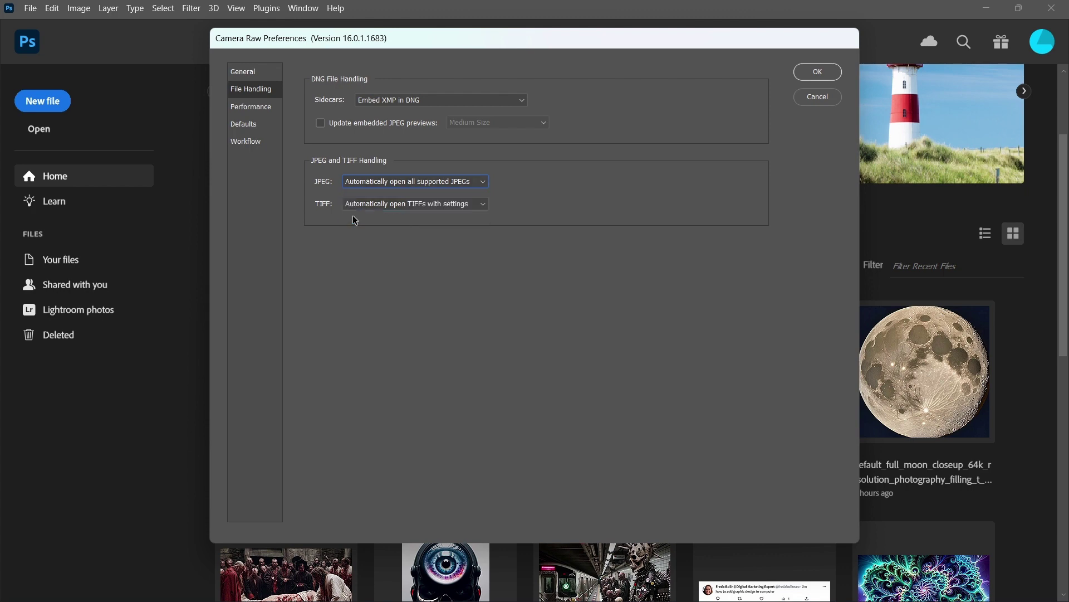
pyautogui.click(803, 74)
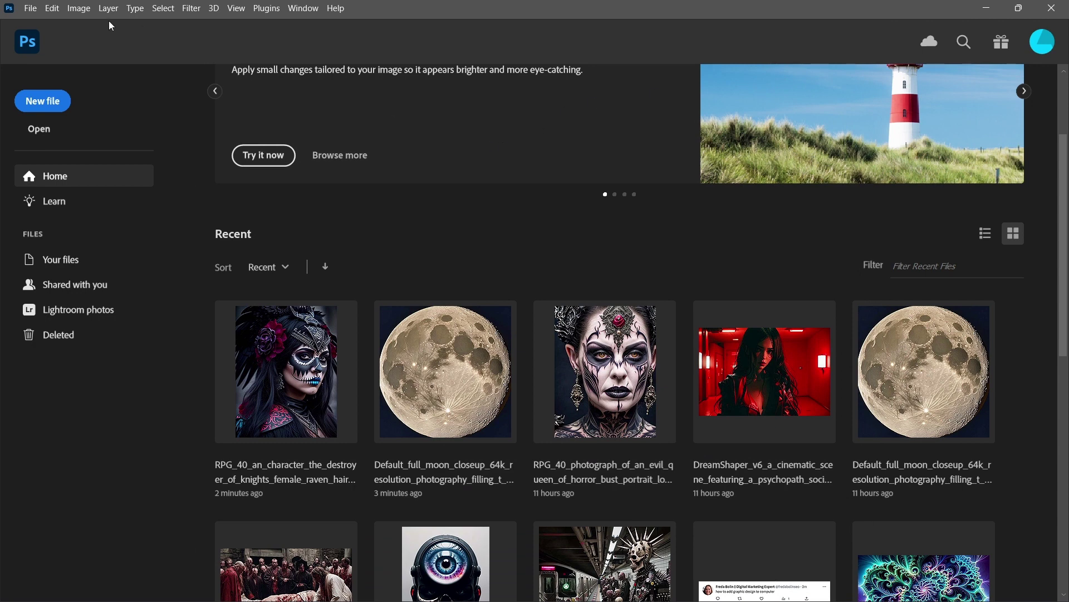
# Step: Open RPG_40_an_character_the_destroyer_of_knights_female_raven_hair_0.jpg from the ai images folder in Camera Raw
pyautogui.hotkey('ctrl', 'o')
pyautogui.scroll(-1, 252, 232)
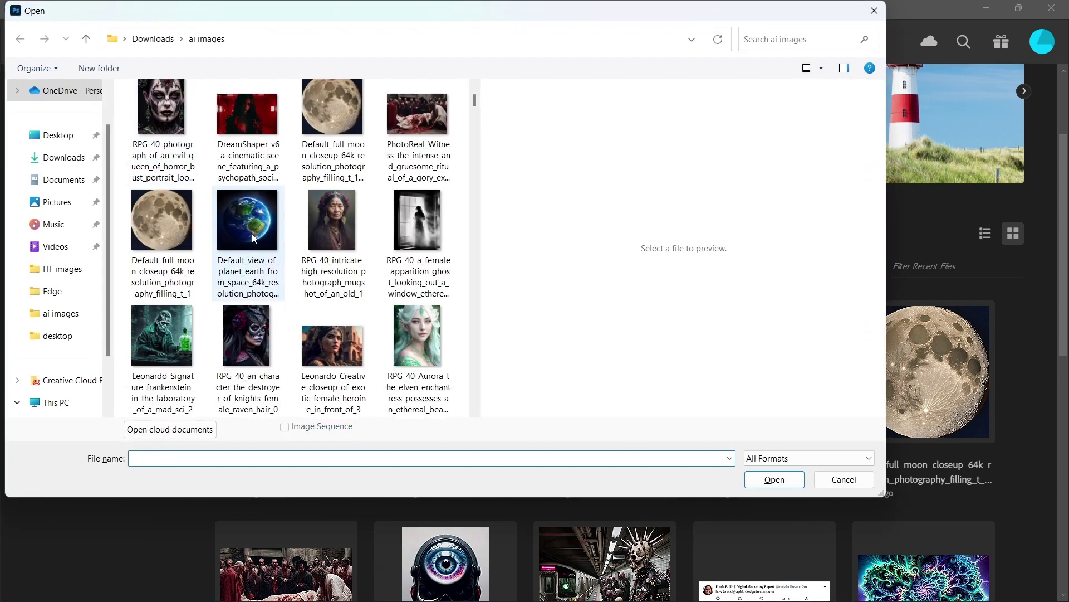
pyautogui.doubleClick(255, 335)
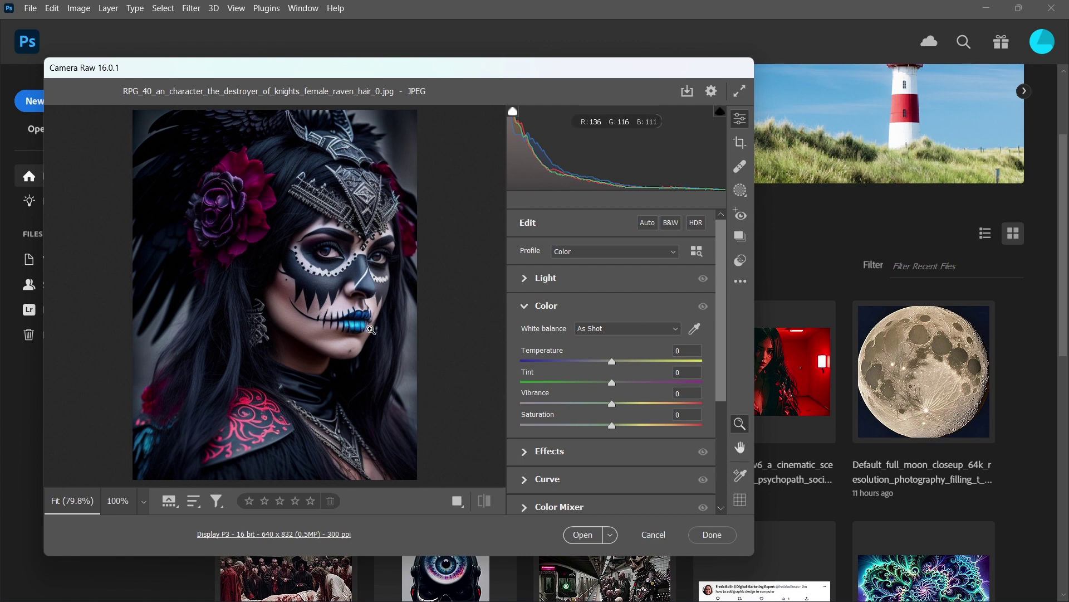
# Step: Open Enhance with Super Resolution on the portrait and compare the preview around the eye
pyautogui.rightClick(370, 329)
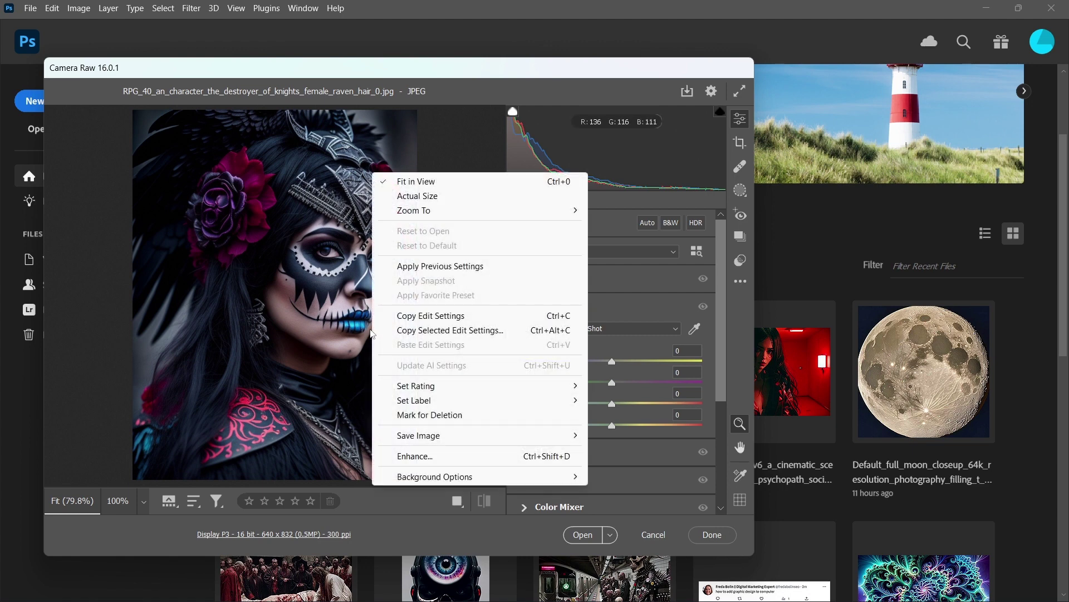
pyautogui.click(434, 457)
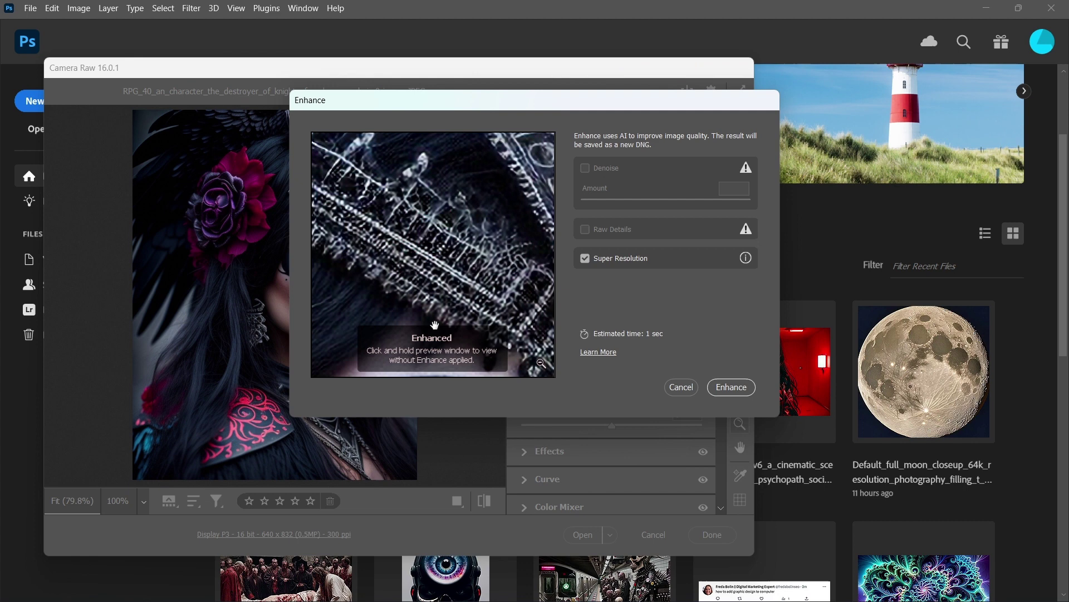
pyautogui.moveTo(444, 287); pyautogui.dragTo(468, 126)
pyautogui.moveTo(502, 312); pyautogui.dragTo(486, 227)
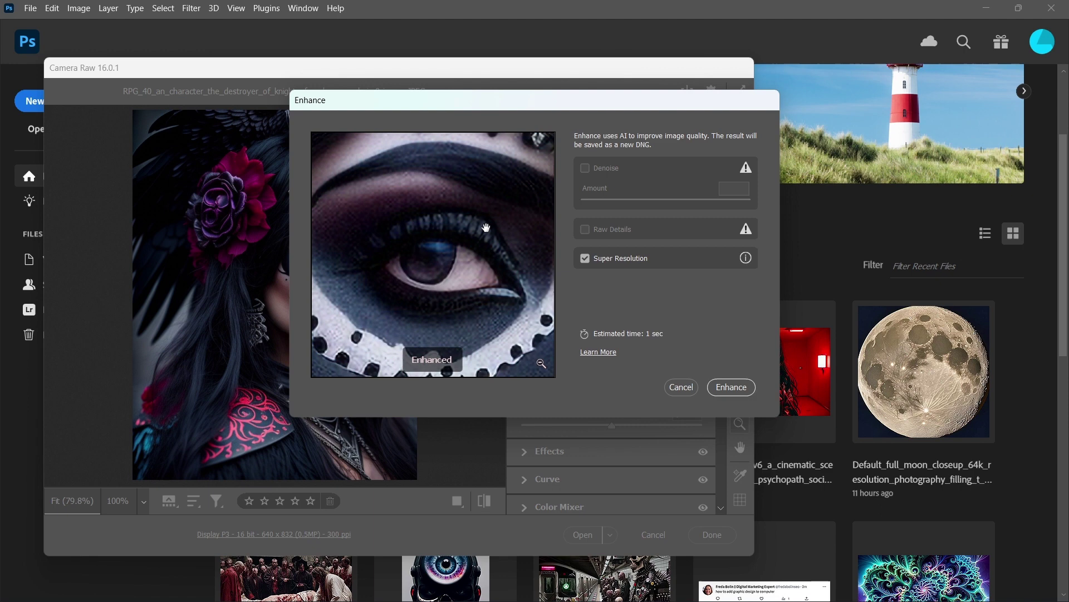
# Step: Compare enhanced and unenhanced preview detail around the eyebrow and crown
pyautogui.click(485, 227)
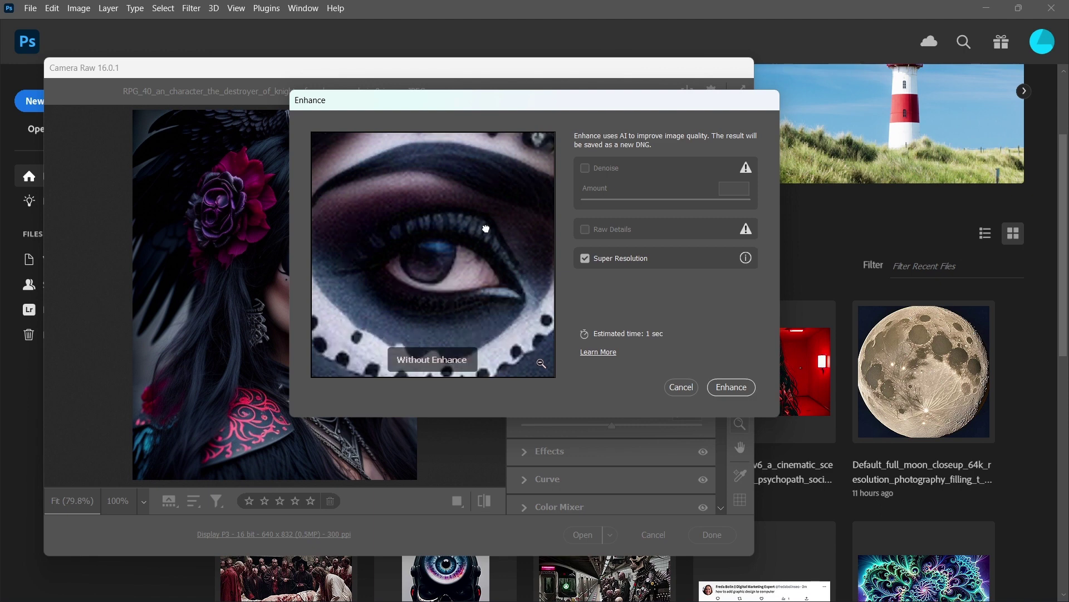
pyautogui.moveTo(486, 227)
pyautogui.mouseDown()
pyautogui.moveTo(489, 245)
pyautogui.moveTo(502, 222)
pyautogui.mouseUp()
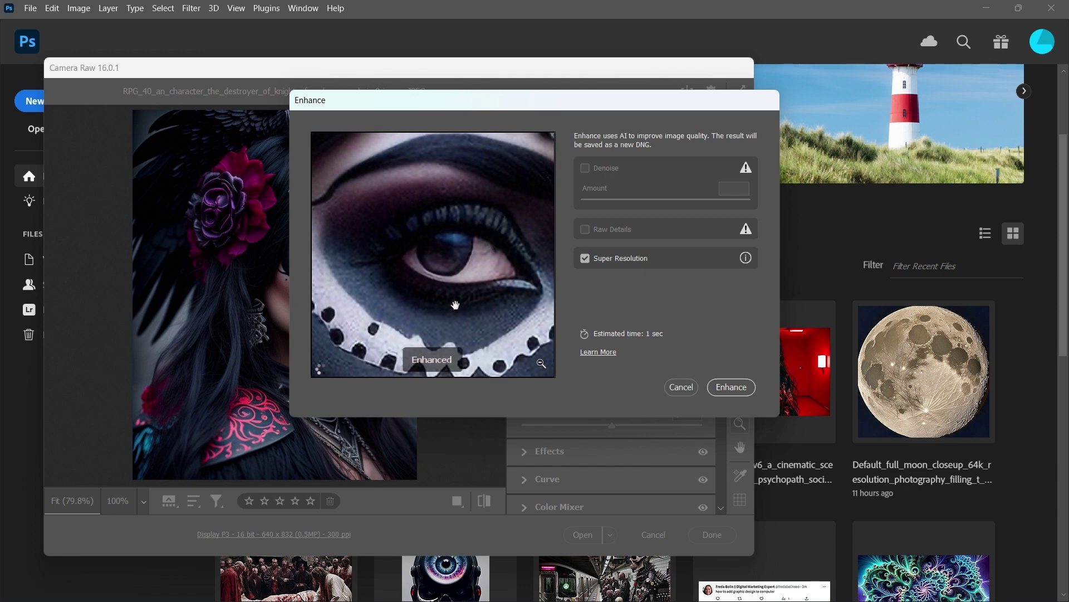
pyautogui.moveTo(455, 305); pyautogui.dragTo(444, 241)
pyautogui.moveTo(486, 179); pyautogui.dragTo(430, 274)
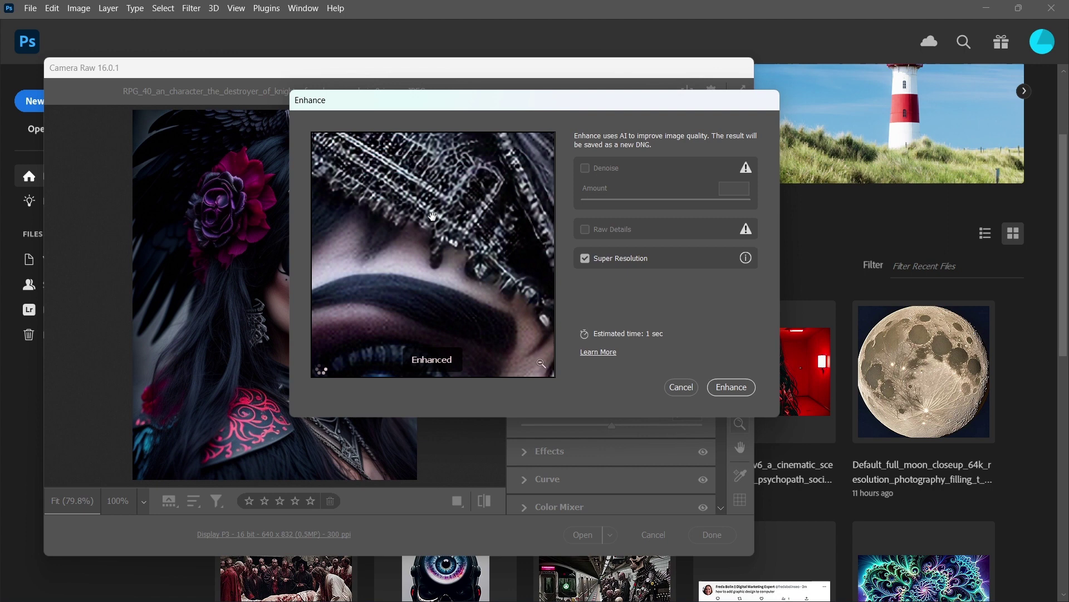
pyautogui.moveTo(432, 216); pyautogui.dragTo(484, 258)
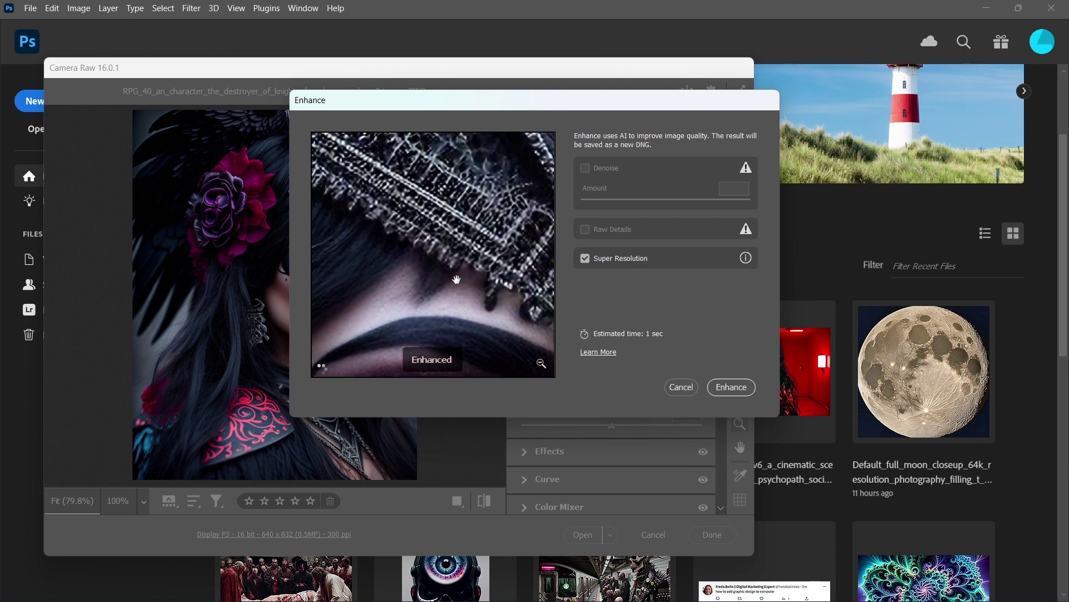
# Step: Run Super Resolution to create the 1280 × 1664 Enhanced-SR DNG and apply Auto adjustments
pyautogui.click(723, 387)
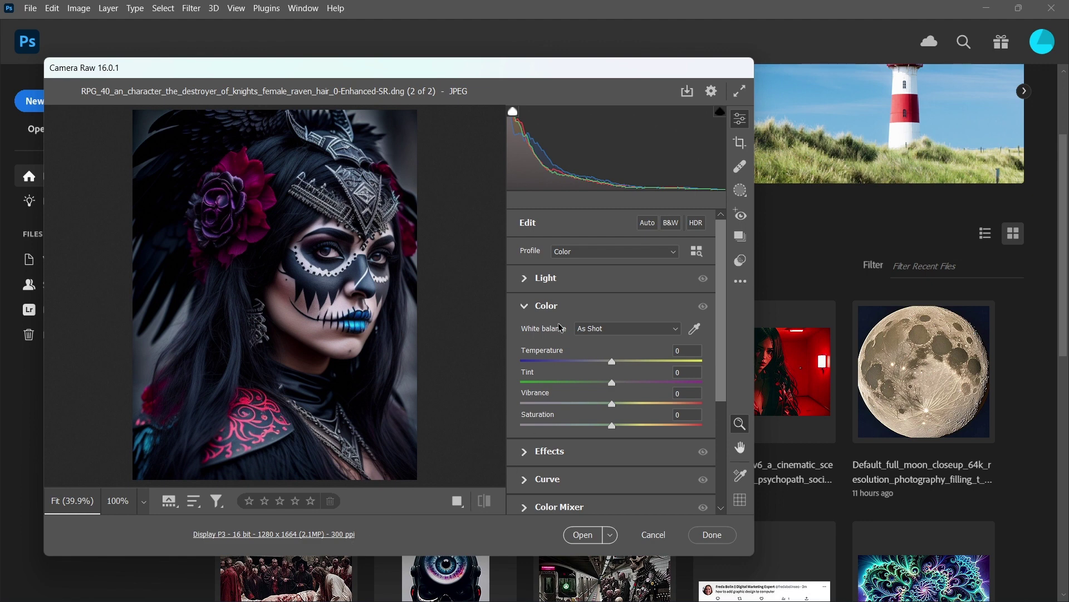
pyautogui.click(527, 308)
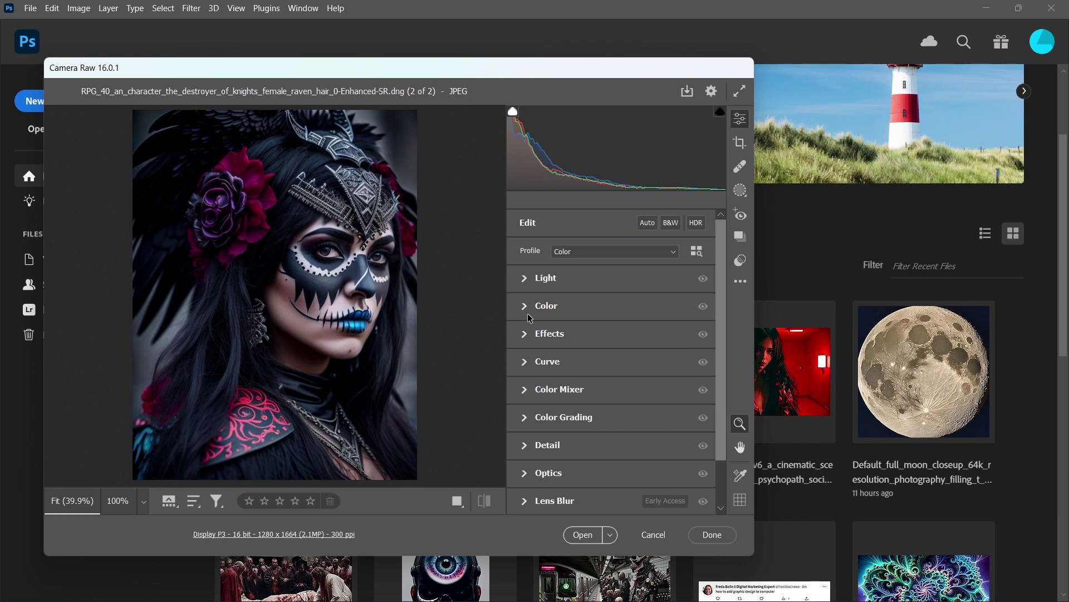
pyautogui.click(644, 233)
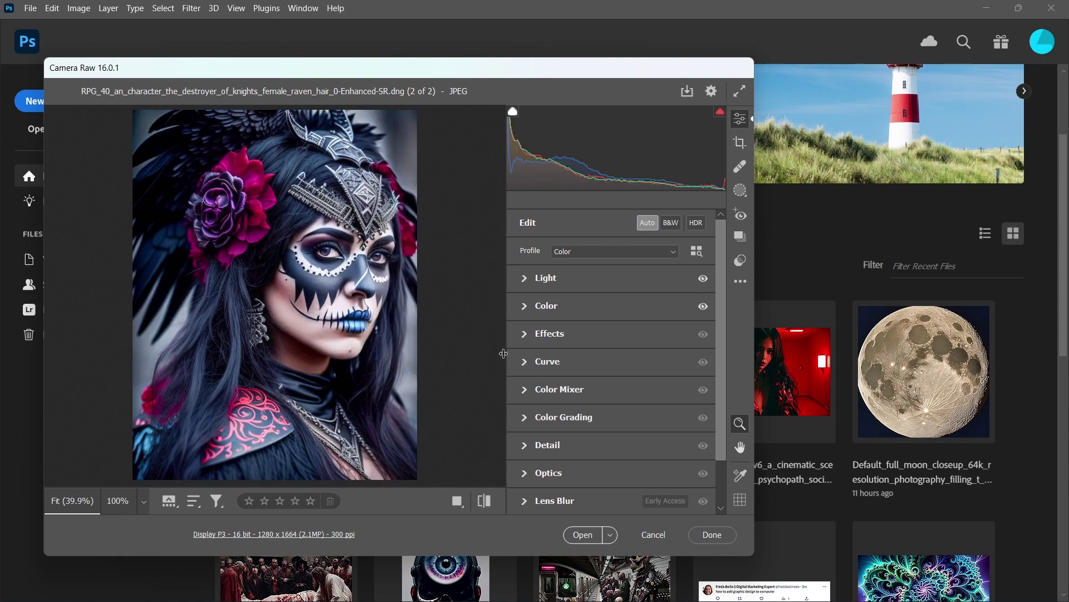
# Step: Close Camera Raw and open the 768 × 768 full-moon closeup JPEG in Camera Raw
pyautogui.click(652, 534)
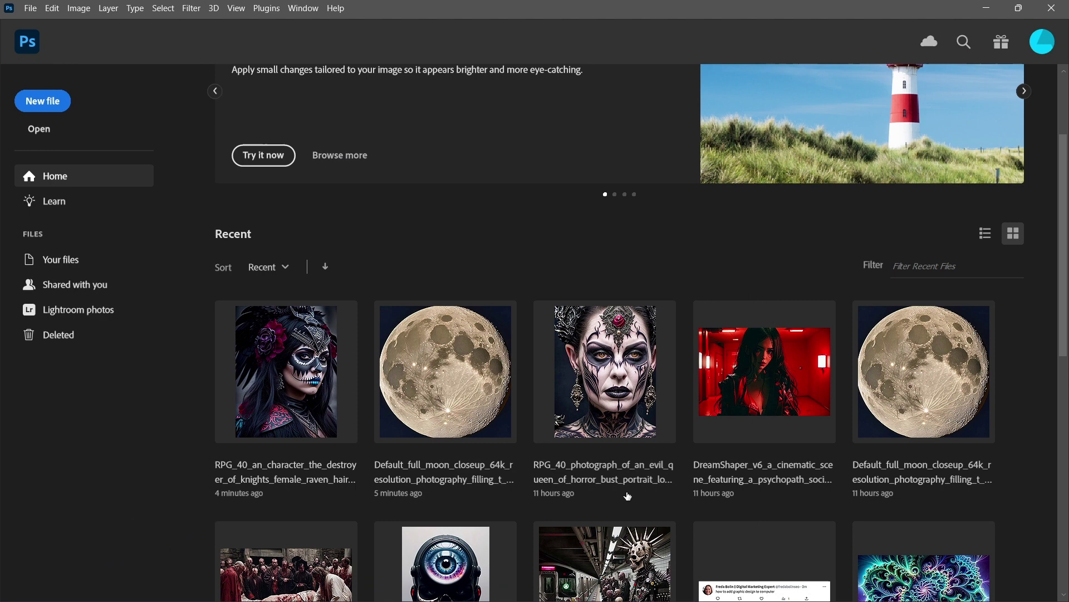
pyautogui.hotkey('ctrl', 'o')
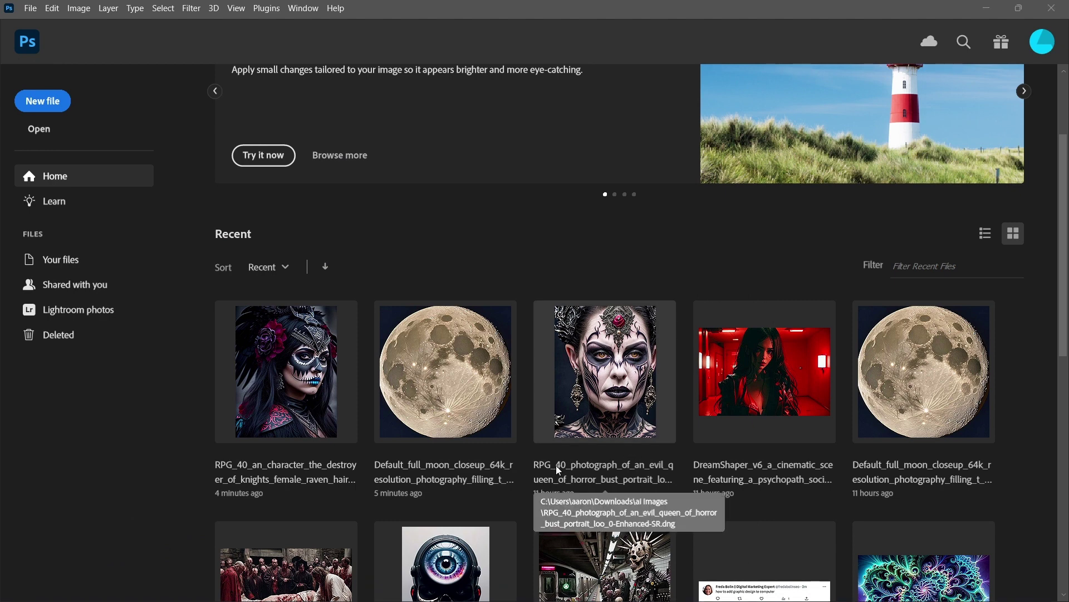
pyautogui.scroll(-3, 206, 266)
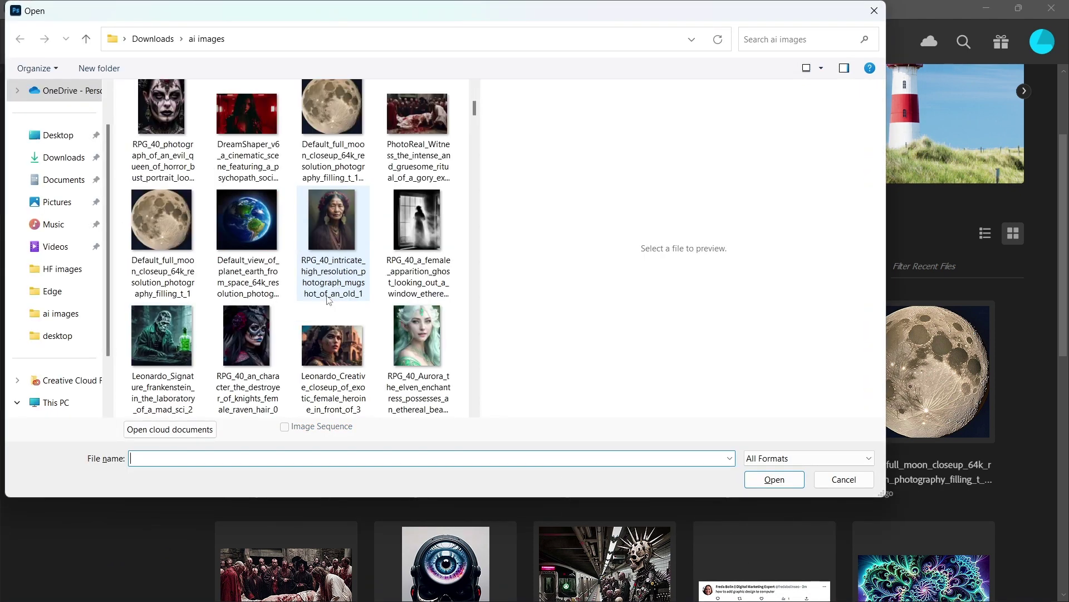
pyautogui.doubleClick(187, 257)
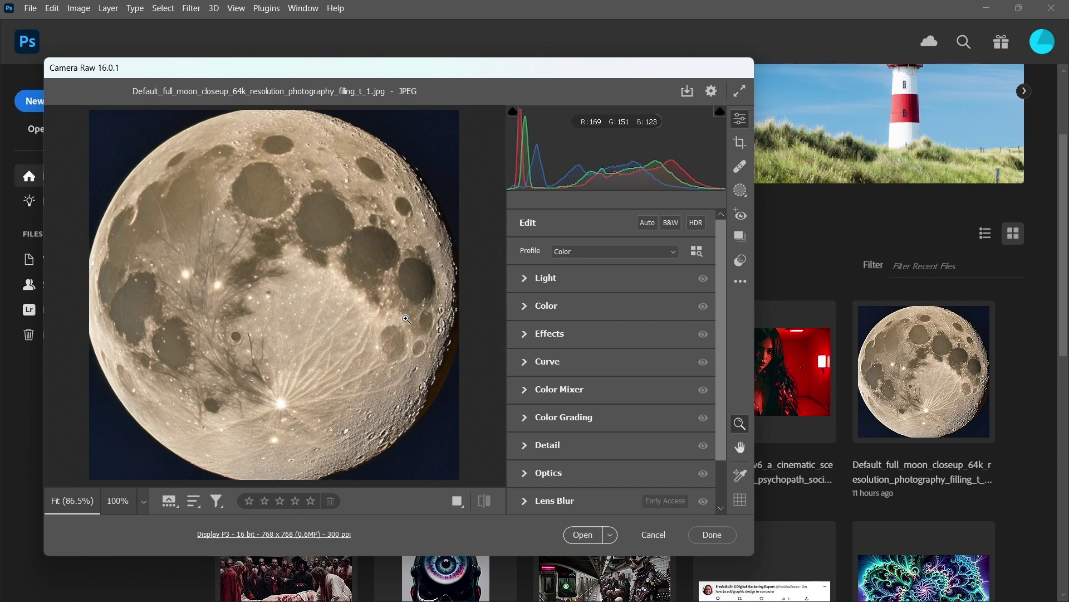
# Step: Enhance the moon with Super Resolution into a 1536 × 1536 DNG and apply Auto adjustments
pyautogui.rightClick(383, 390)
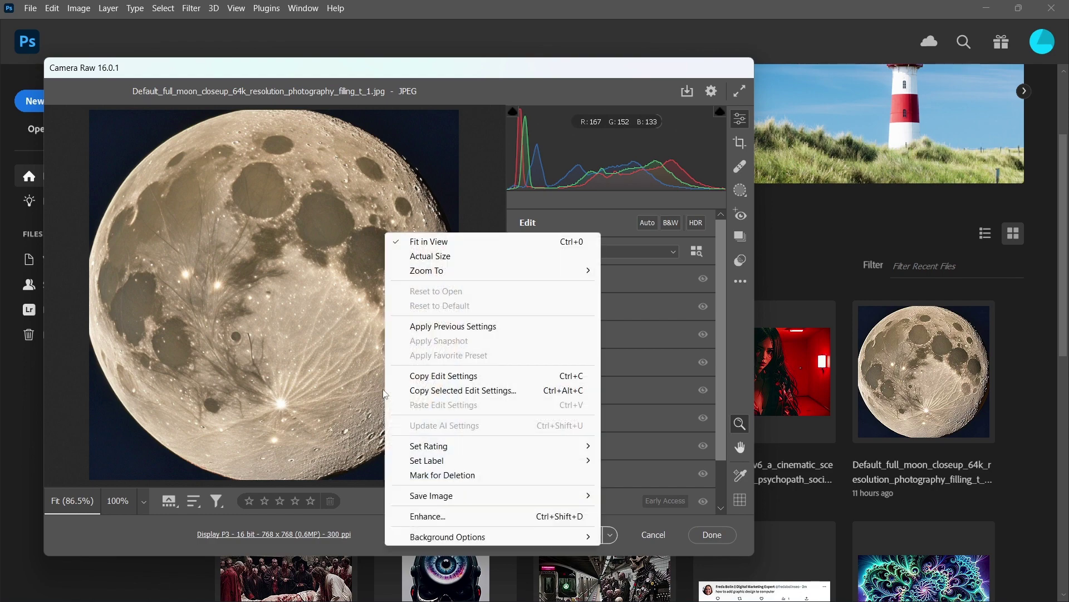
pyautogui.click(443, 516)
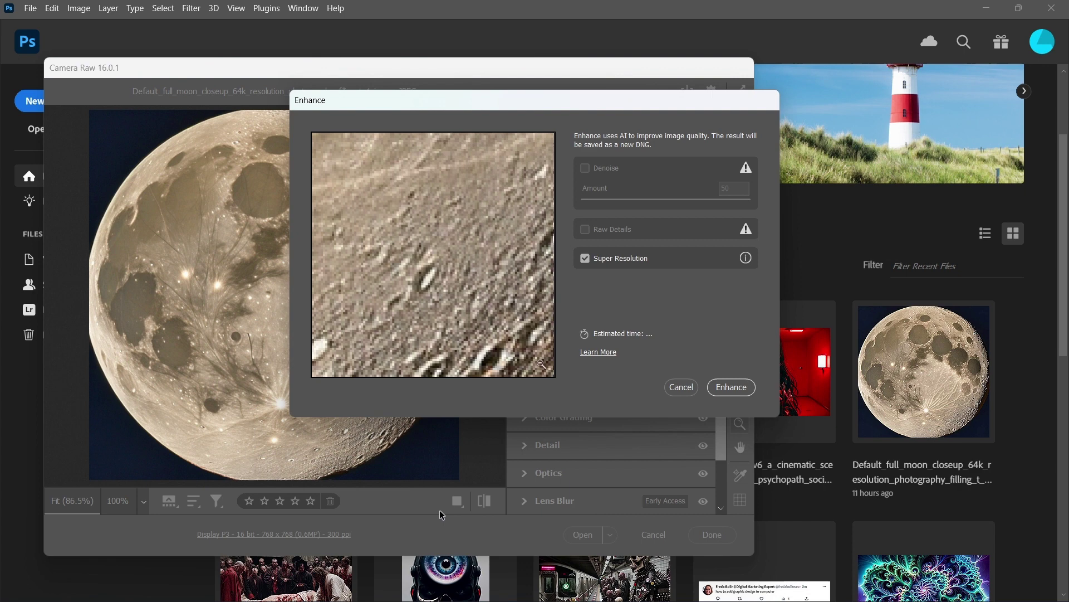
pyautogui.click(482, 309)
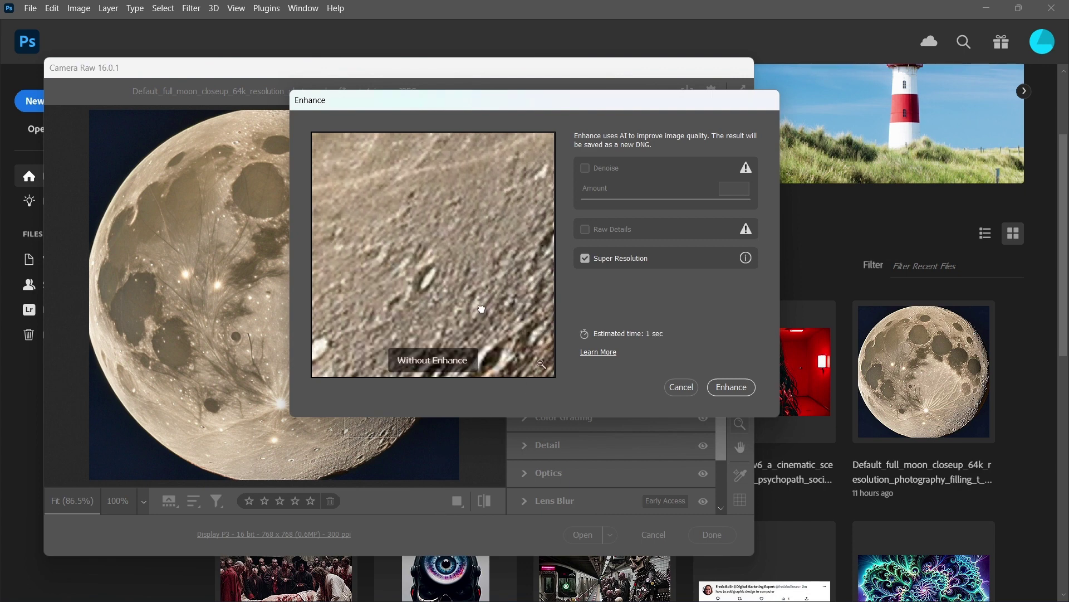
pyautogui.moveTo(481, 310)
pyautogui.mouseDown()
pyautogui.moveTo(453, 278)
pyautogui.moveTo(499, 304)
pyautogui.mouseUp()
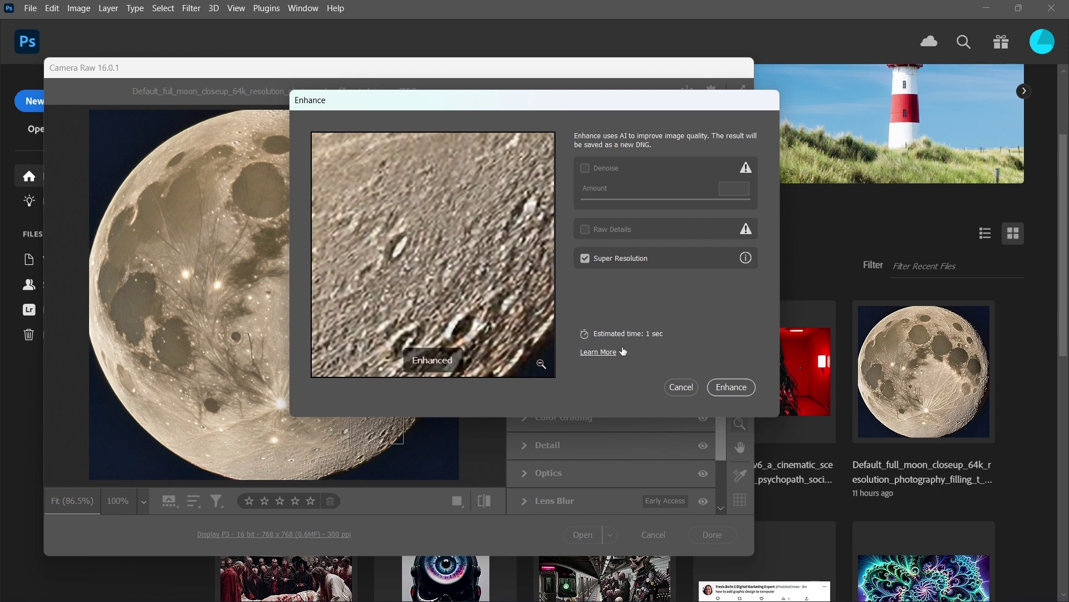
pyautogui.click(729, 388)
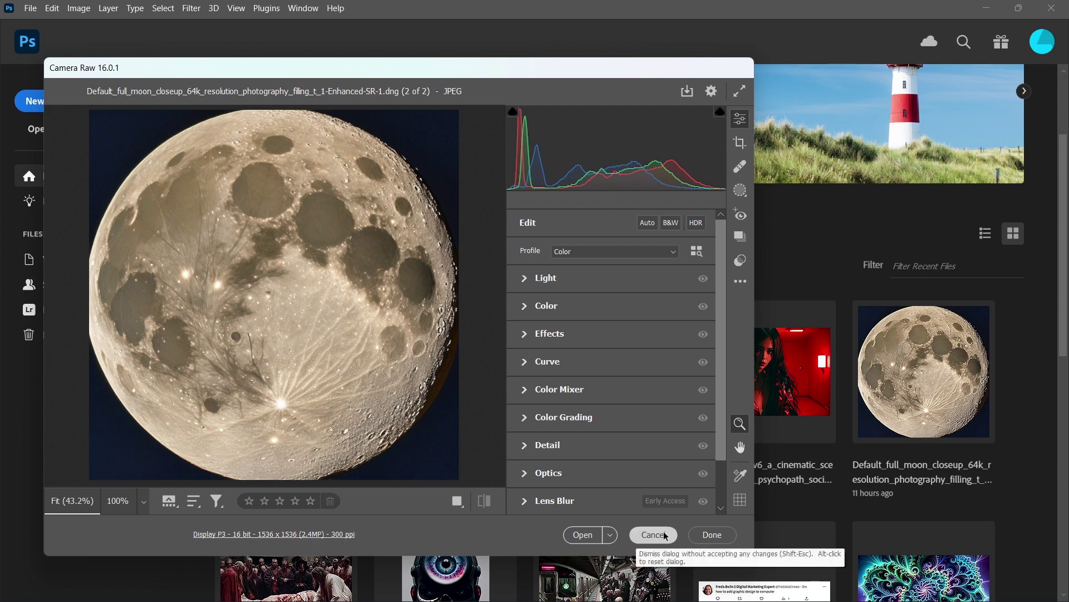
pyautogui.click(648, 224)
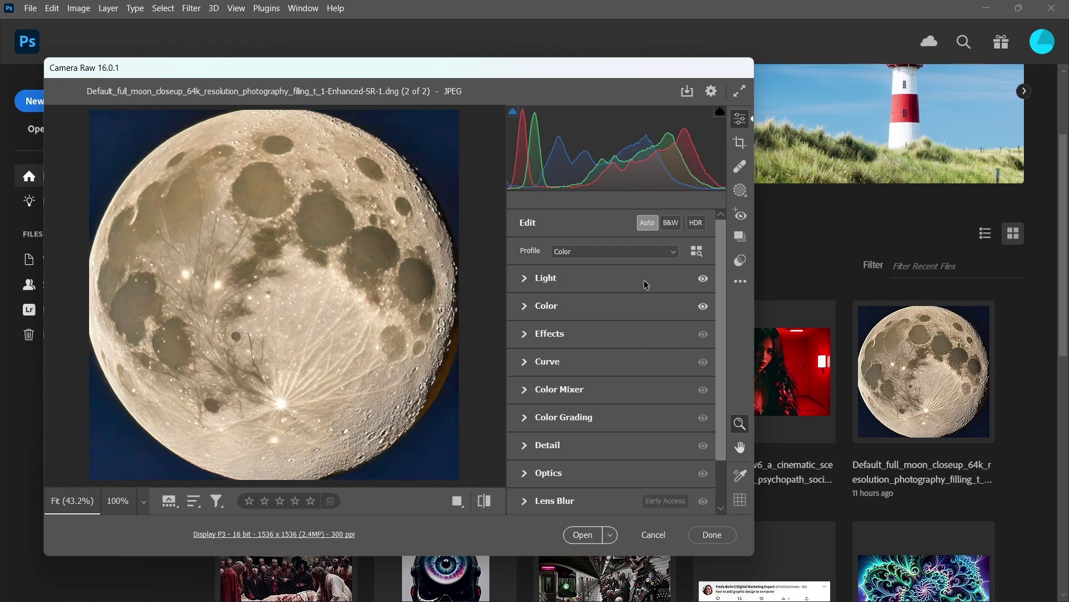
# Step: Close Camera Raw and open RPG_40_intricate_high_resolution_photograph_mugshot_of_an_old_1.jpg in Camera Raw
pyautogui.click(650, 536)
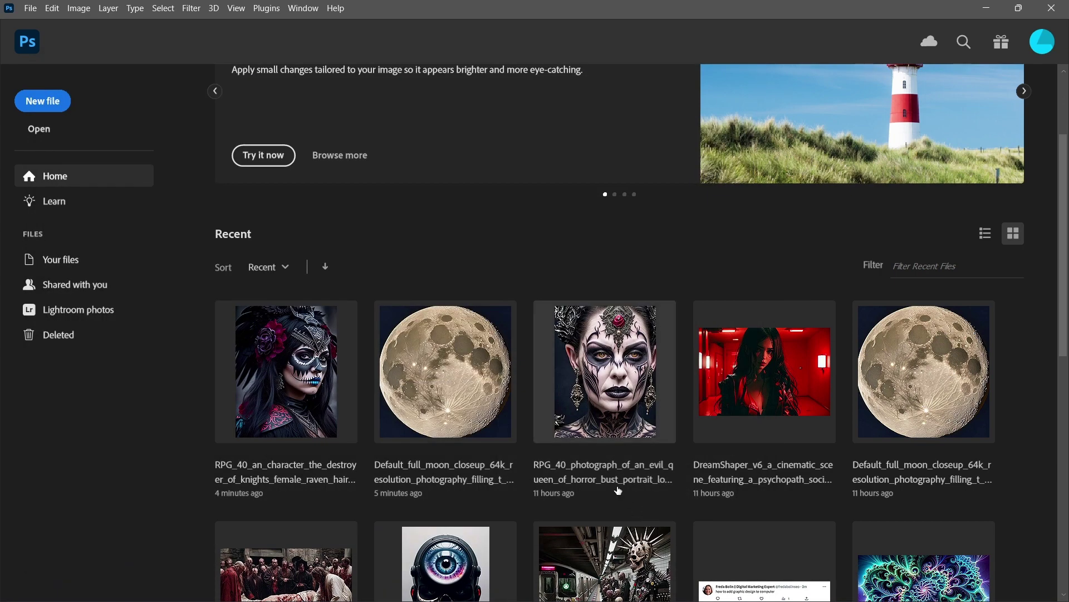
pyautogui.hotkey('ctrl', 'o')
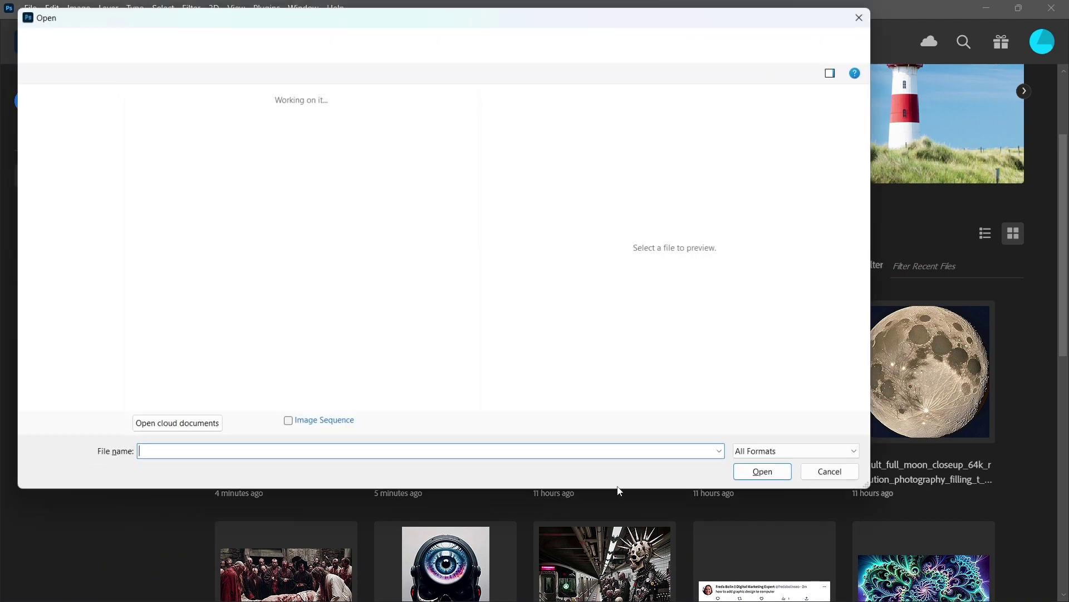
pyautogui.scroll(2, 365, 319)
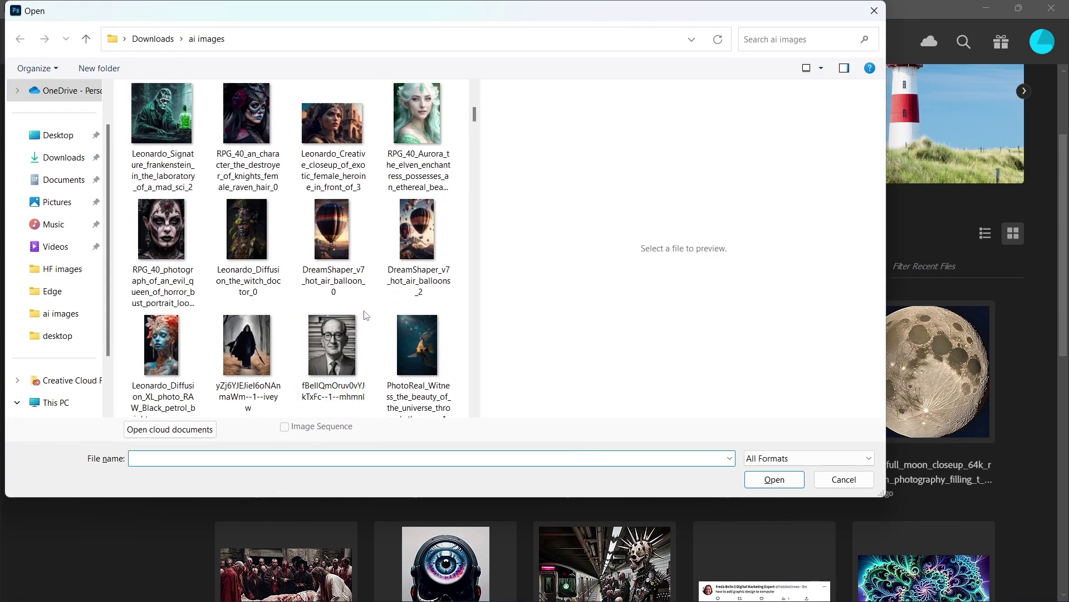
pyautogui.click(333, 167)
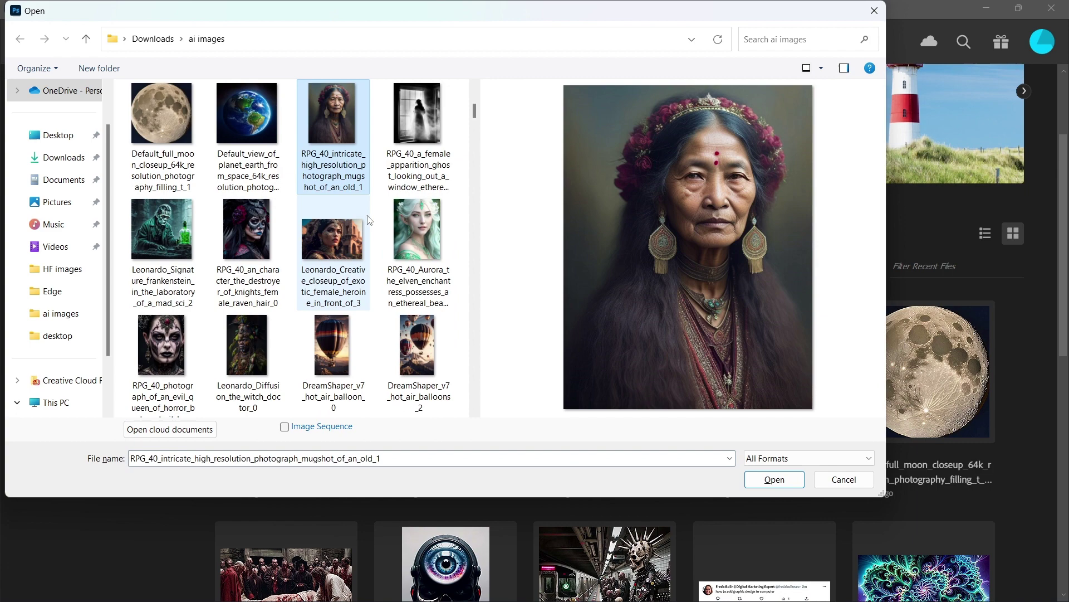
pyautogui.click(774, 479)
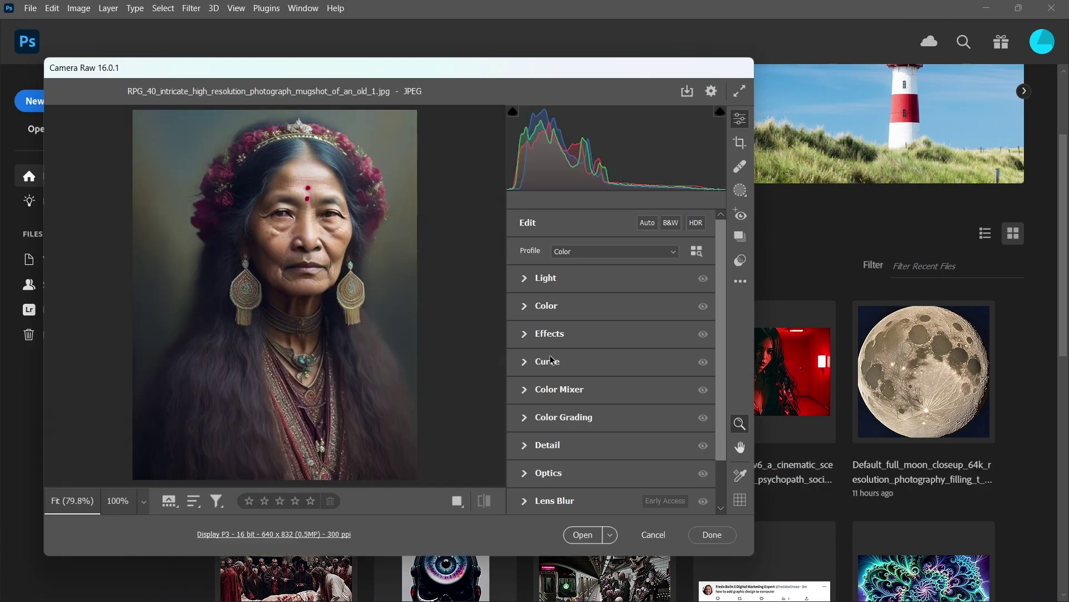
# Step: Enhance the old-woman portrait to a 1280 × 1664 Super Resolution DNG with Auto adjustments, then open it
pyautogui.rightClick(352, 336)
pyautogui.click(422, 462)
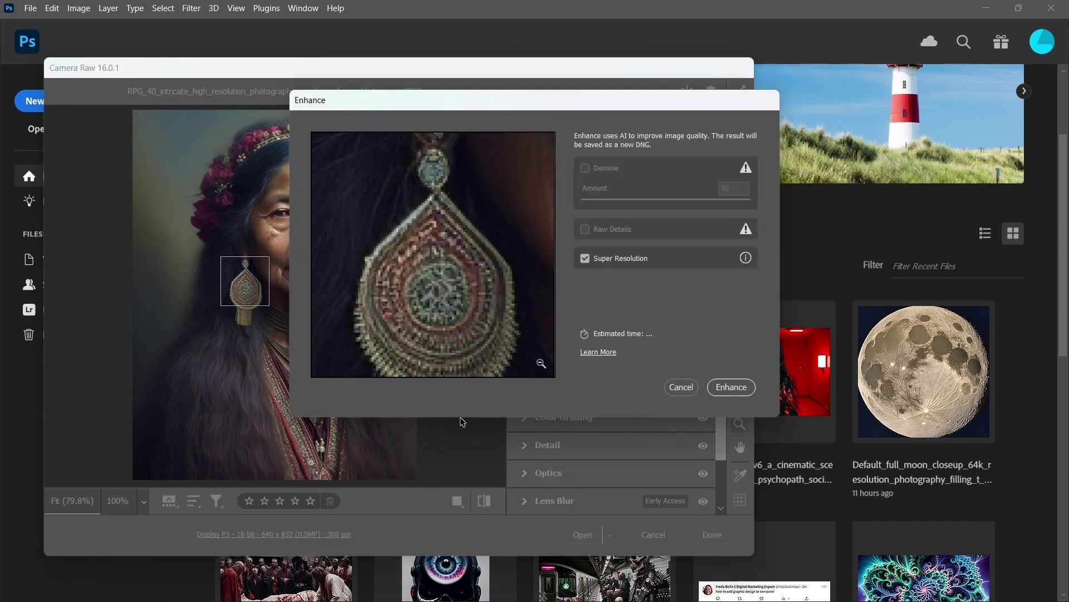
pyautogui.click(488, 270)
pyautogui.click(511, 264)
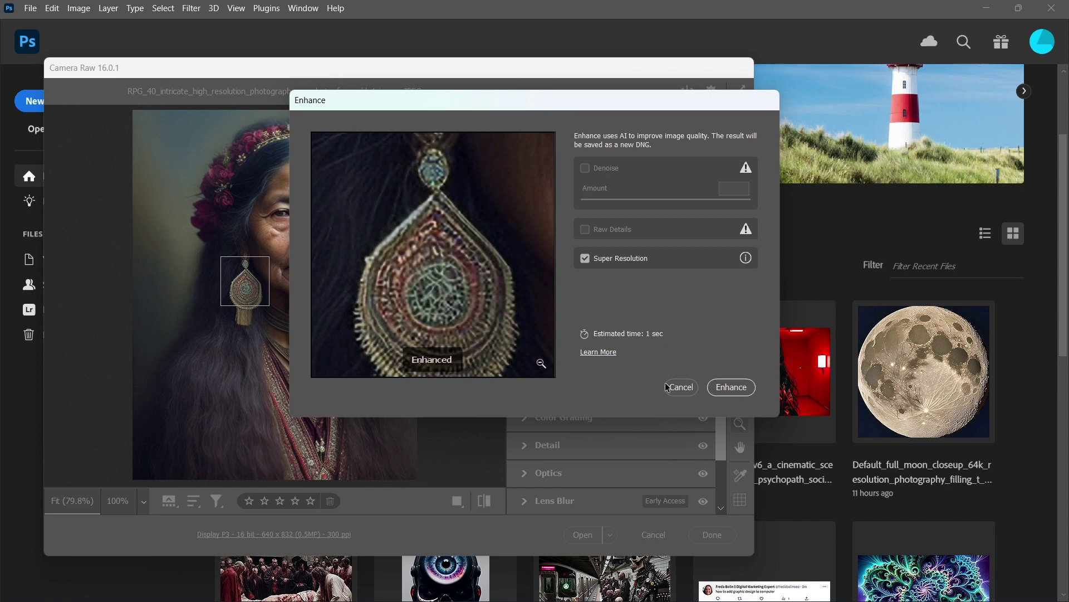
pyautogui.click(710, 388)
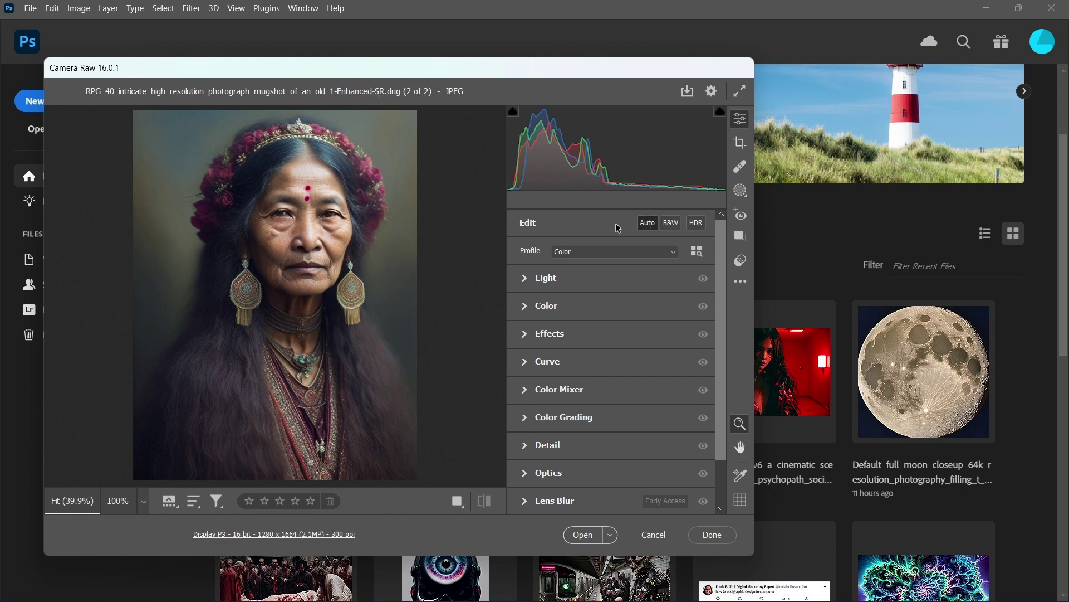
pyautogui.click(647, 224)
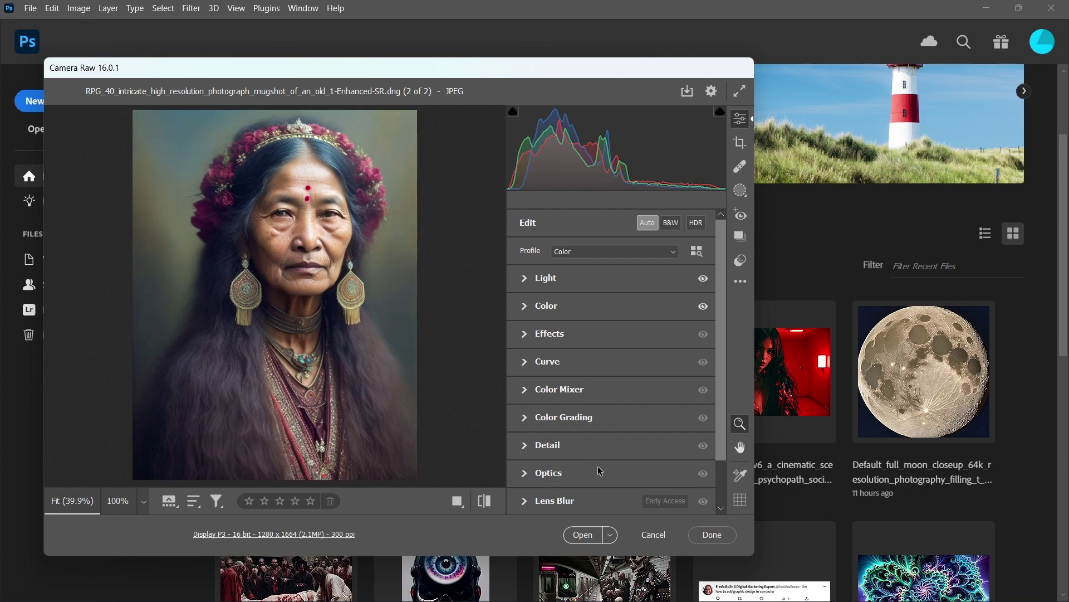
pyautogui.click(583, 534)
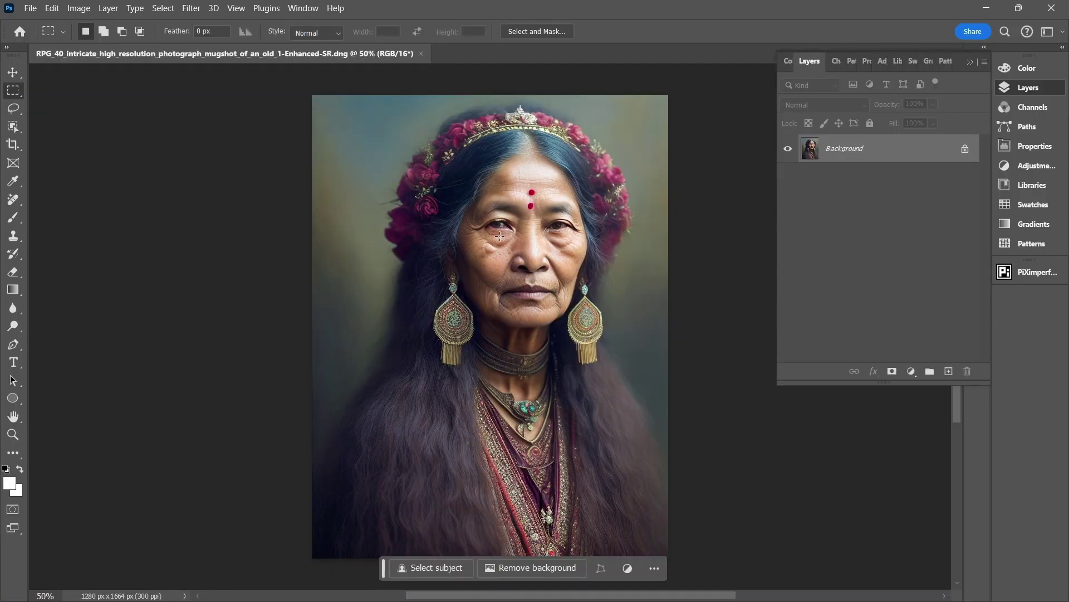
pyautogui.scroll(5, 500, 236)
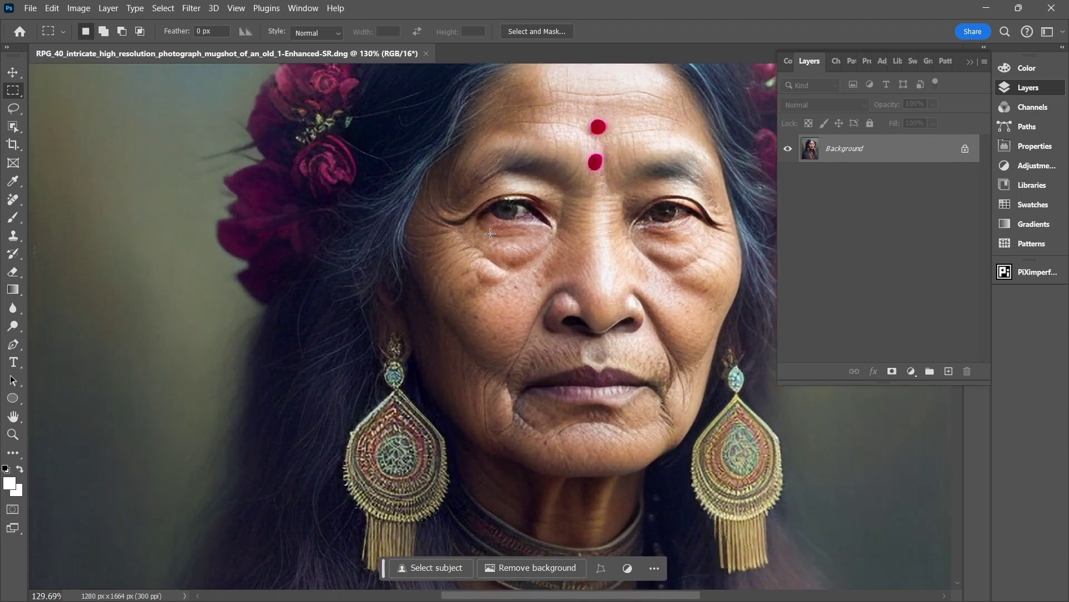
pyautogui.scroll(1, 490, 234)
pyautogui.scroll(-2, 437, 381)
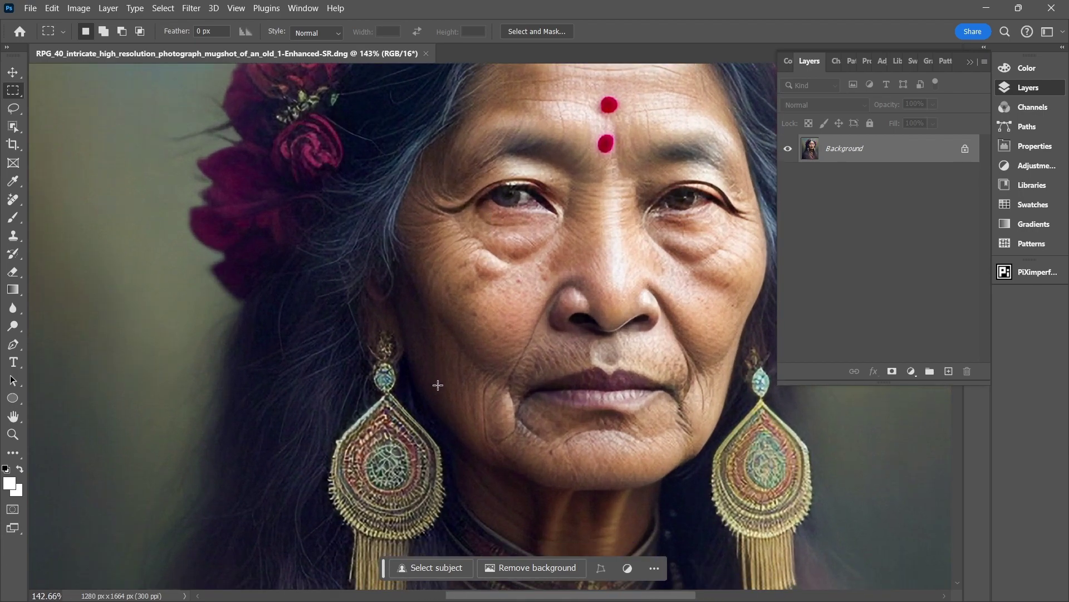
pyautogui.scroll(-6, 438, 383)
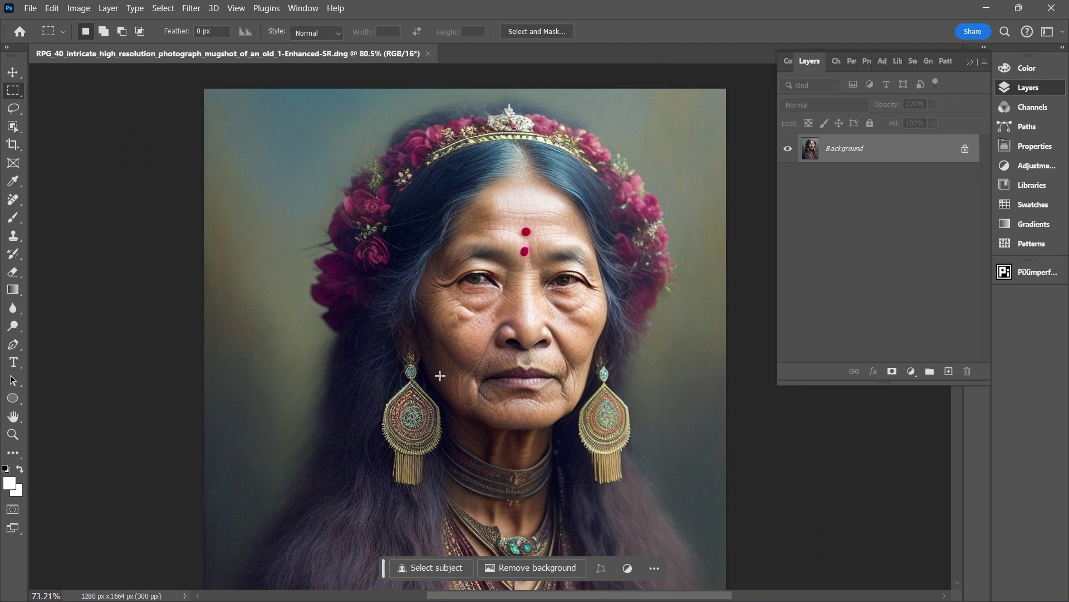